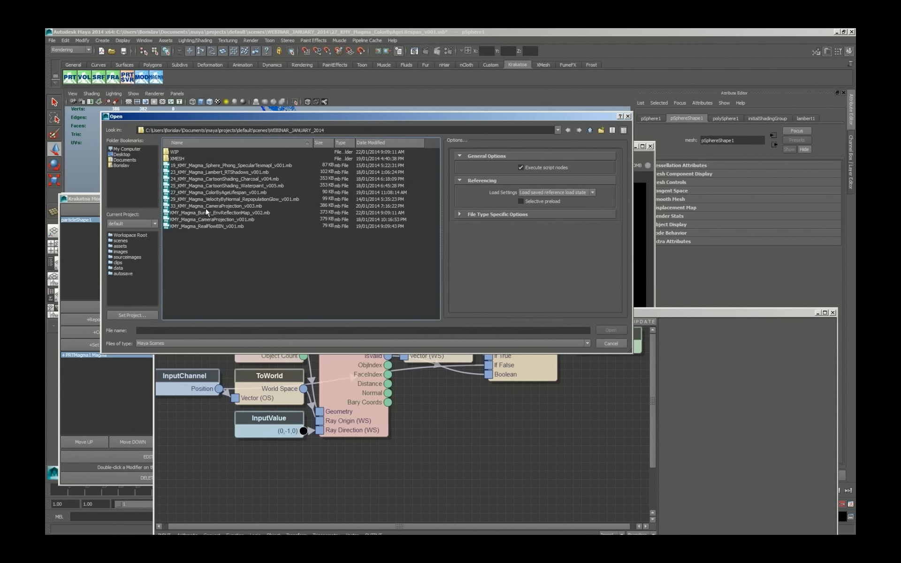
# Open 33_KMY_Magma_CameraProjection_v003.mb, discarding changes to the current scene
pyautogui.doubleClick(208, 207)
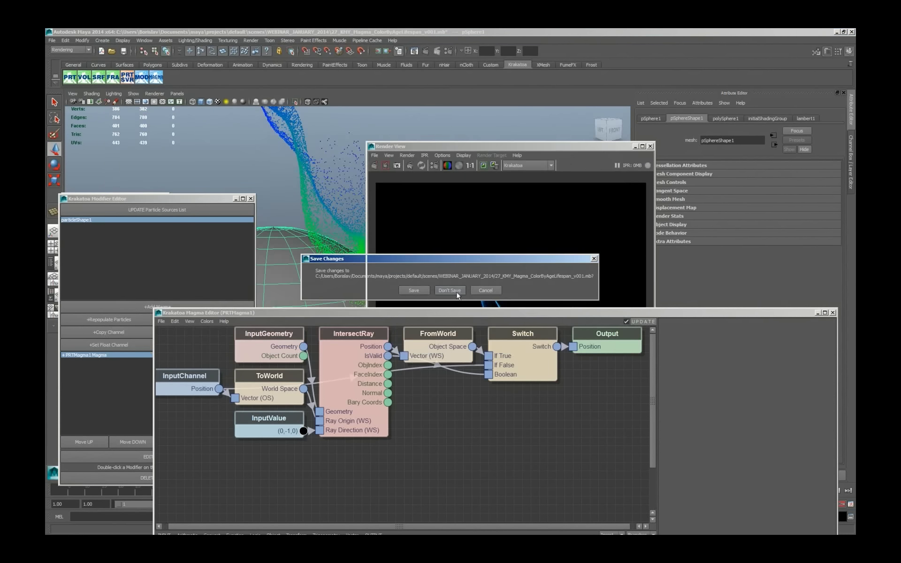
pyautogui.click(457, 293)
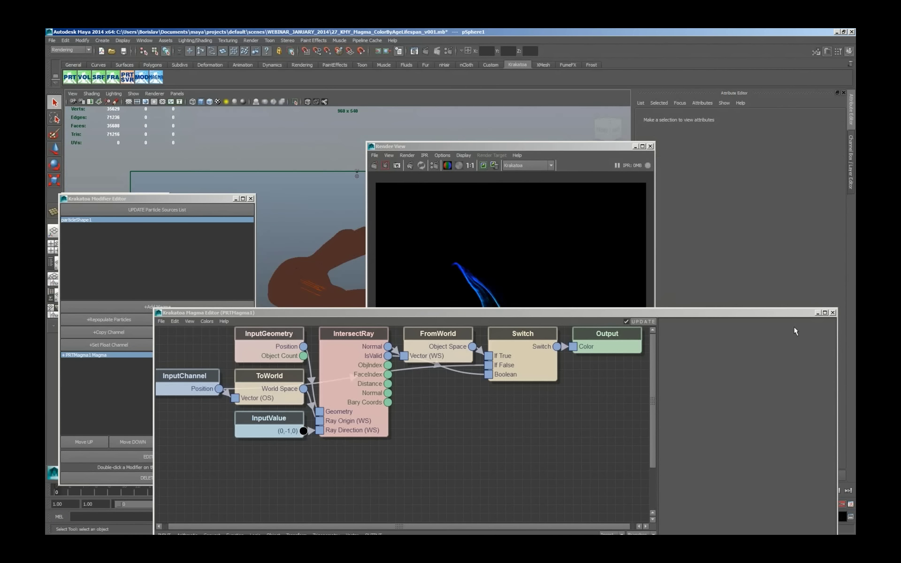
# Close the Magma Editor and Render View, select the bunny, and move the modifier editor off the Outliner
pyautogui.click(833, 312)
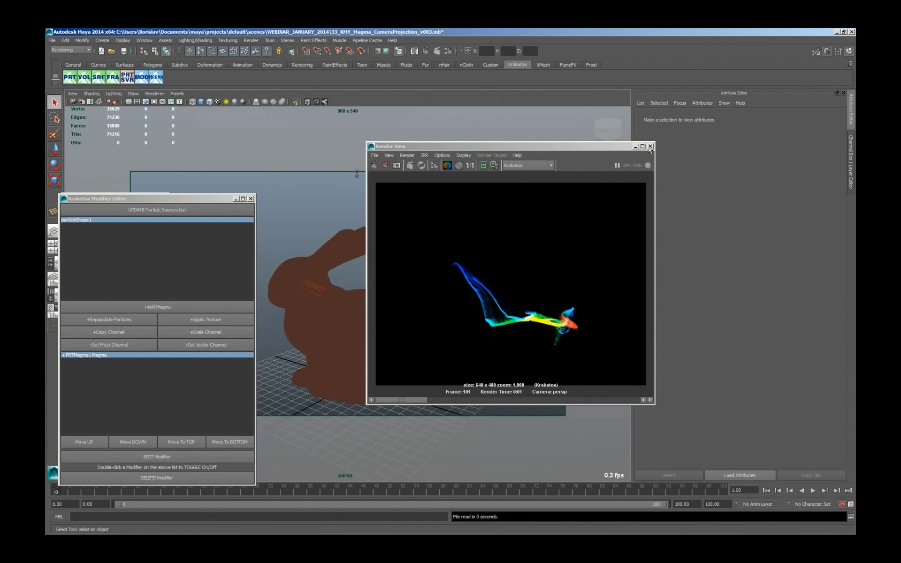
pyautogui.click(650, 146)
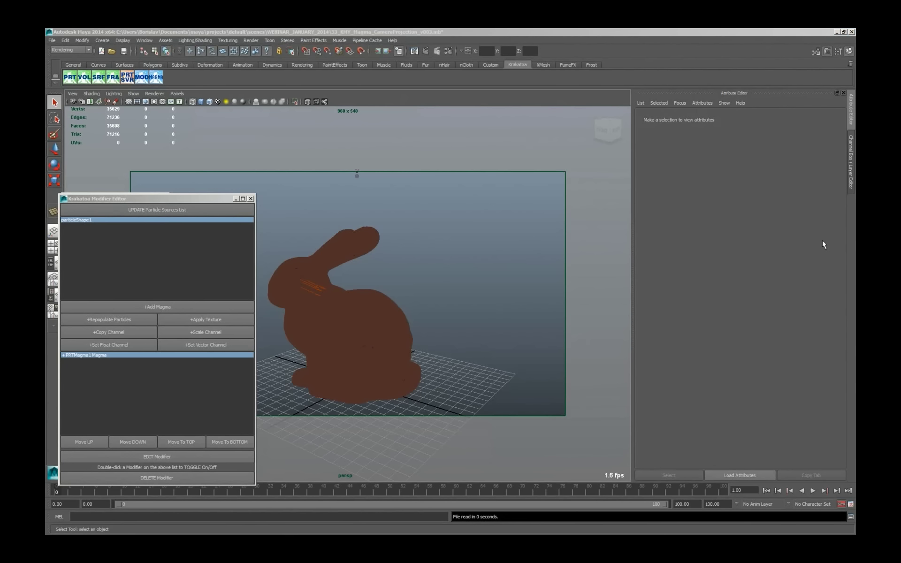
pyautogui.click(330, 335)
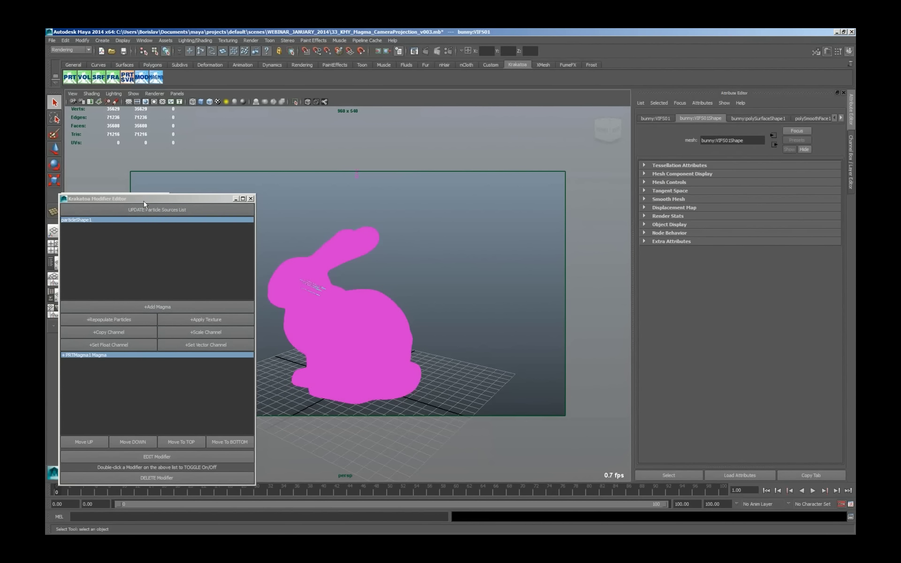
pyautogui.moveTo(144, 204); pyautogui.dragTo(185, 312)
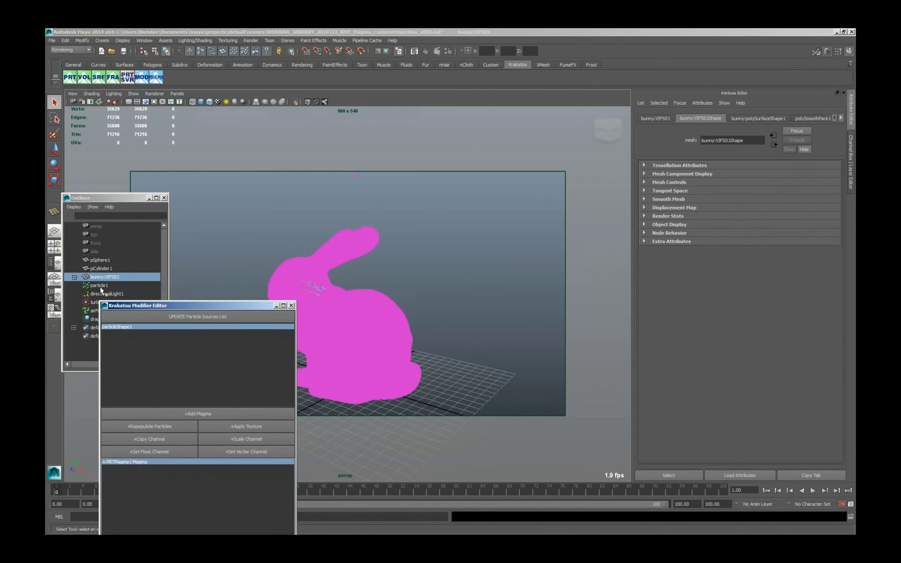
# Review particleShape1's Birth Position creation expression setting rgbPP from birthPosition, then close it
pyautogui.click(100, 286)
pyautogui.click(684, 118)
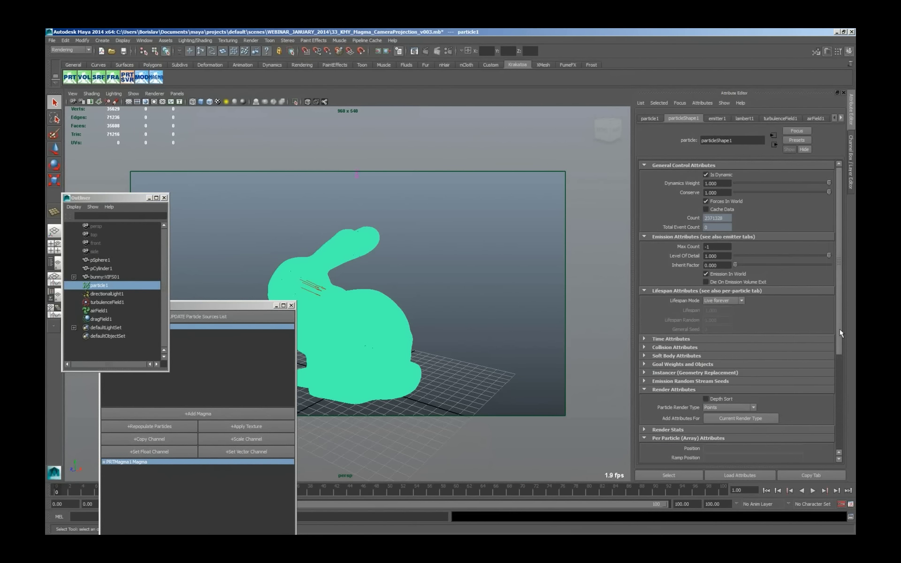
pyautogui.scroll(-5, 840, 330)
pyautogui.rightClick(711, 374)
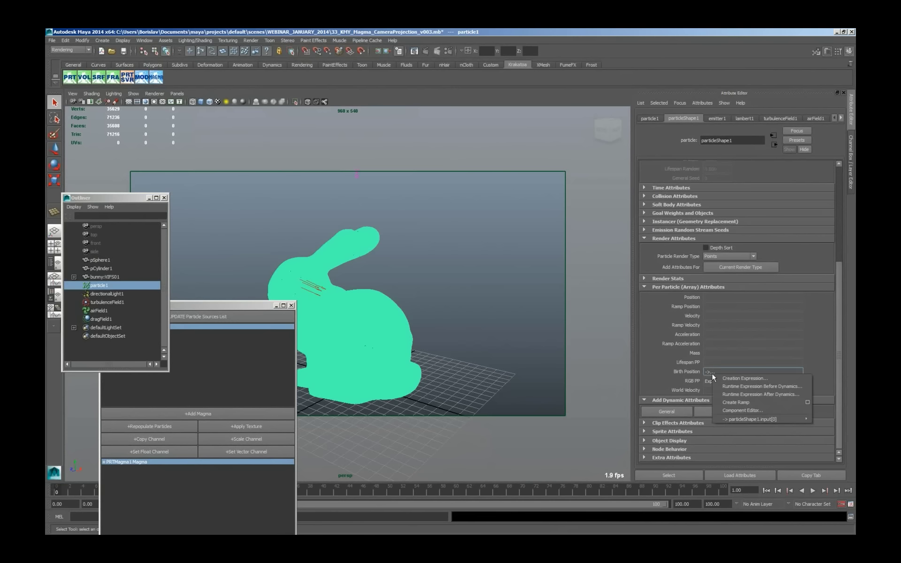
pyautogui.click(751, 378)
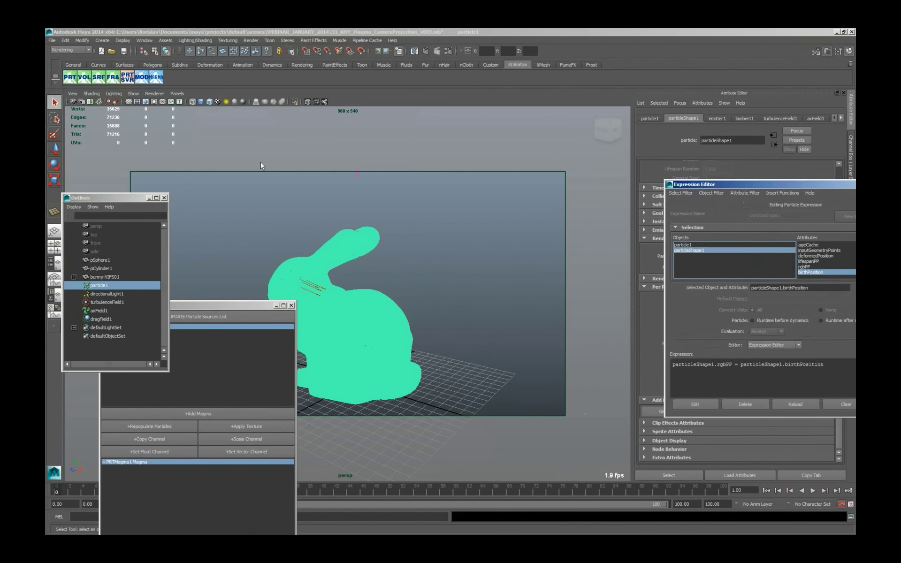
pyautogui.moveTo(752, 182); pyautogui.dragTo(366, 145)
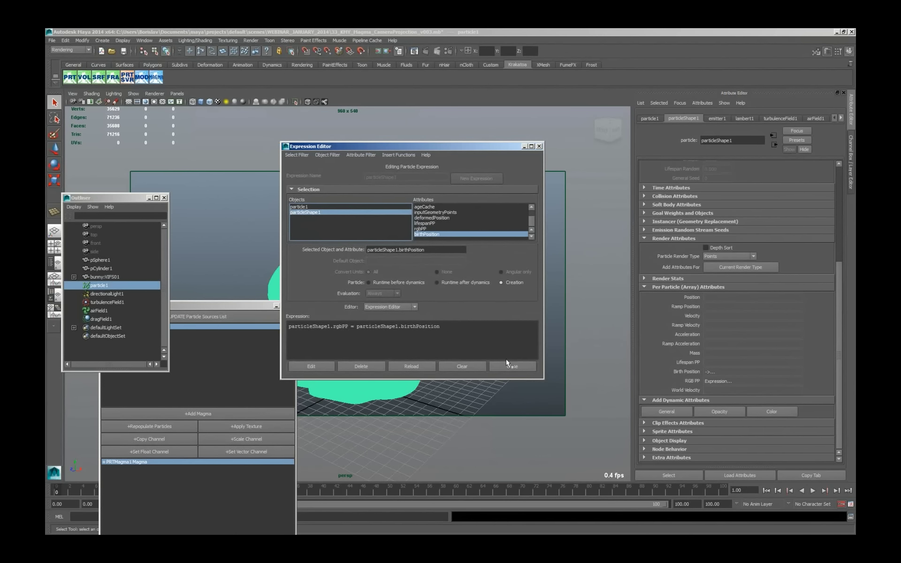
pyautogui.click(534, 367)
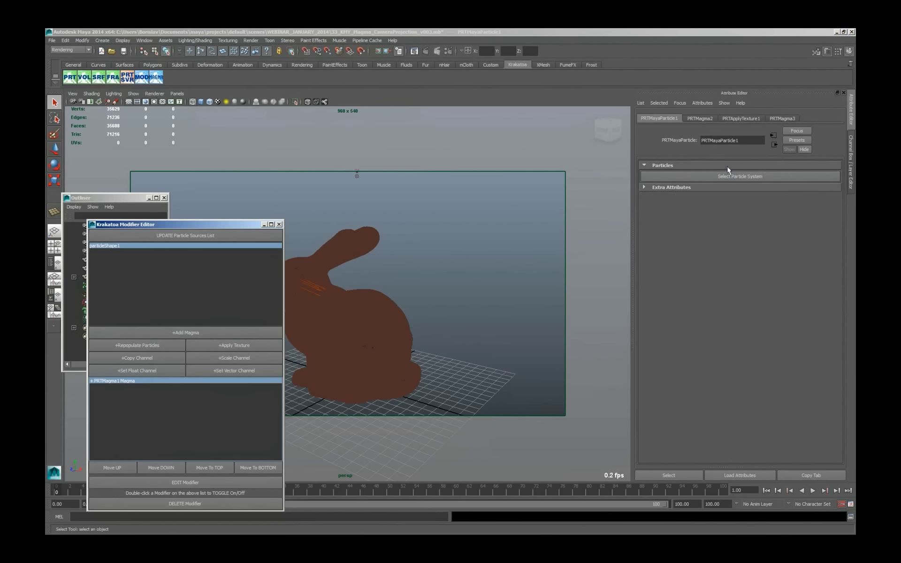
# Open the PRTMagma2 Magma Editor and inspect its InputChannel, ToWorld and ToCamera nodes
pyautogui.click(710, 118)
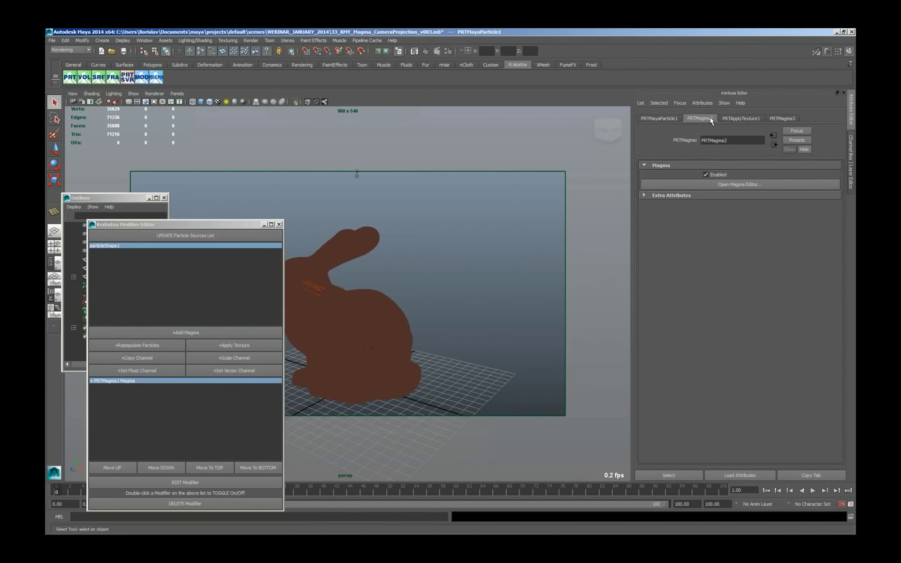
pyautogui.click(770, 185)
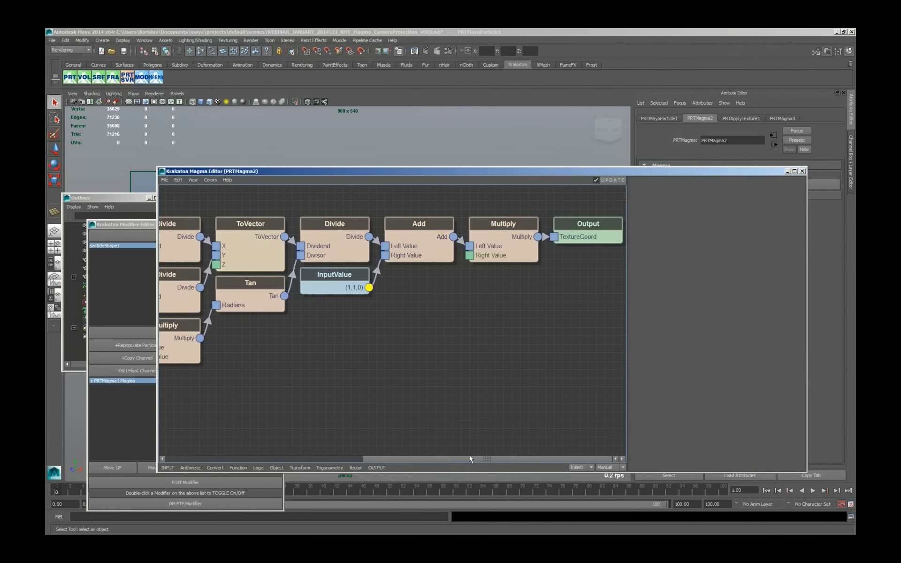
pyautogui.moveTo(469, 458); pyautogui.dragTo(263, 458)
pyautogui.click(191, 229)
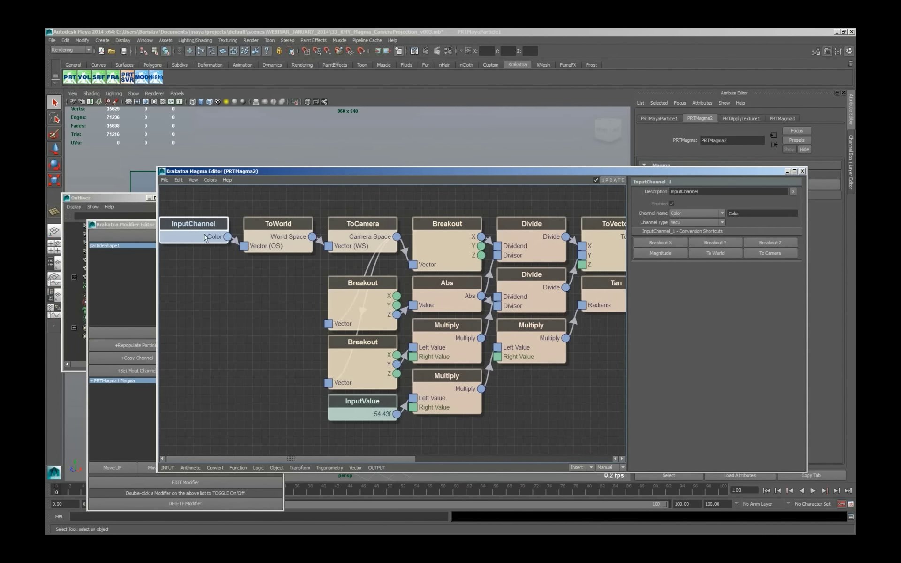
pyautogui.click(283, 239)
pyautogui.click(370, 240)
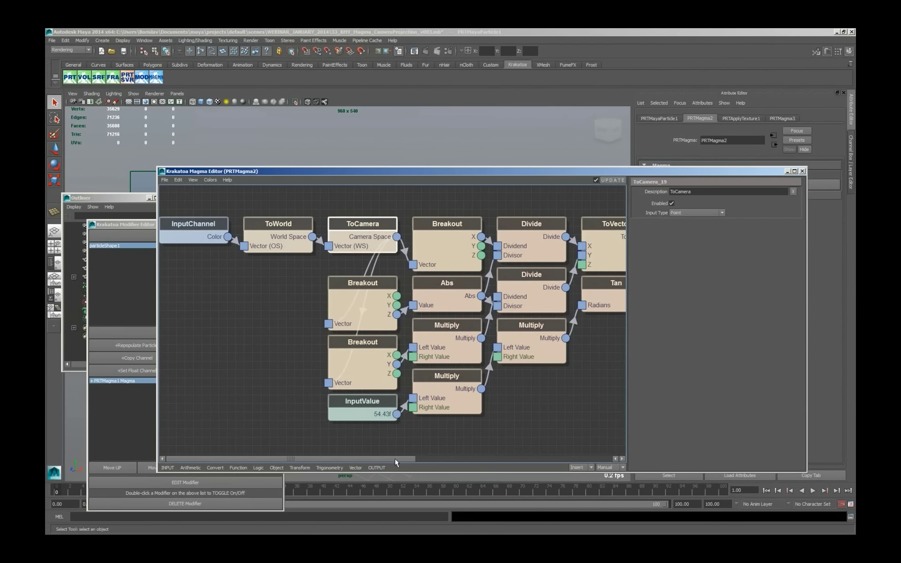
# Inspect the InputValue 54.43, the Multiply factors 0.5 and 1.7778, and the TextureCoord output node
pyautogui.moveTo(398, 461); pyautogui.dragTo(475, 459)
pyautogui.click(230, 409)
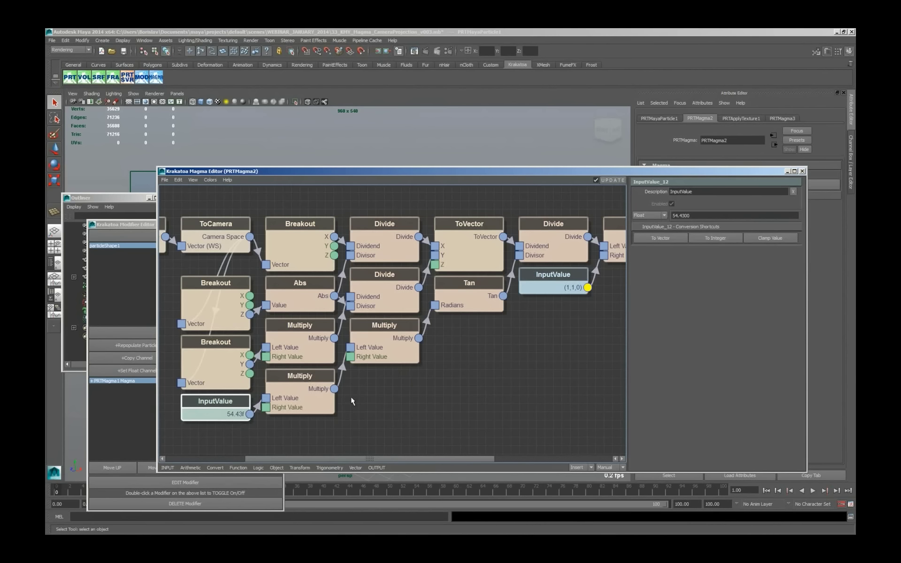
pyautogui.click(370, 352)
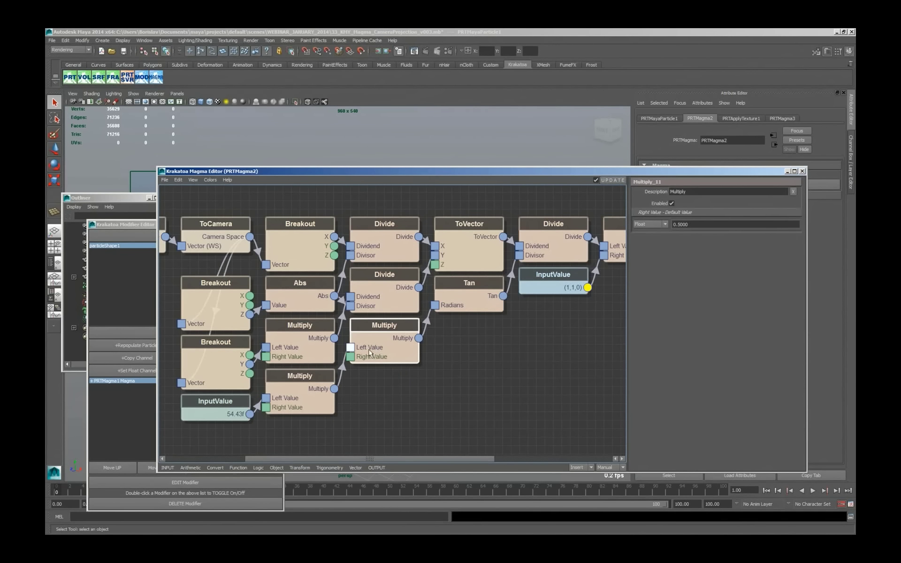
pyautogui.click(317, 339)
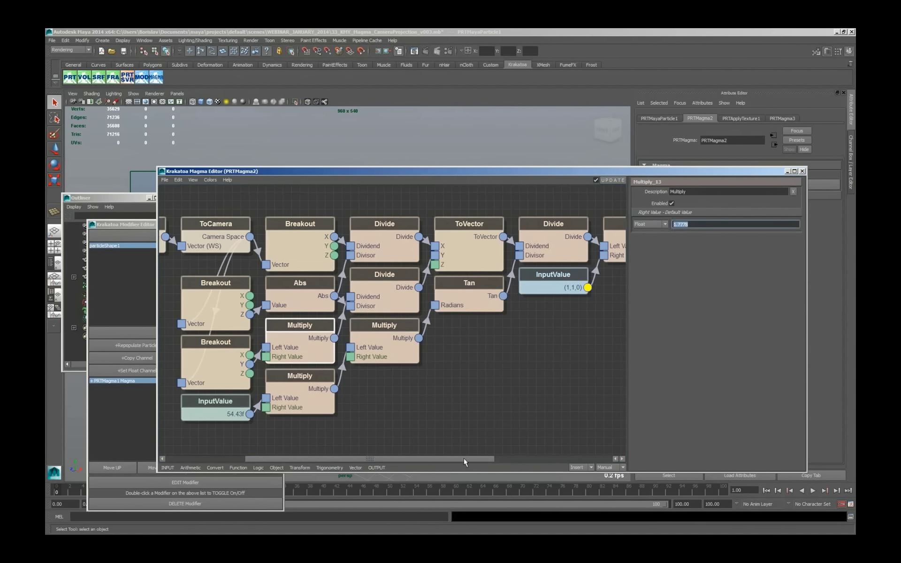
pyautogui.moveTo(464, 458); pyautogui.dragTo(611, 459)
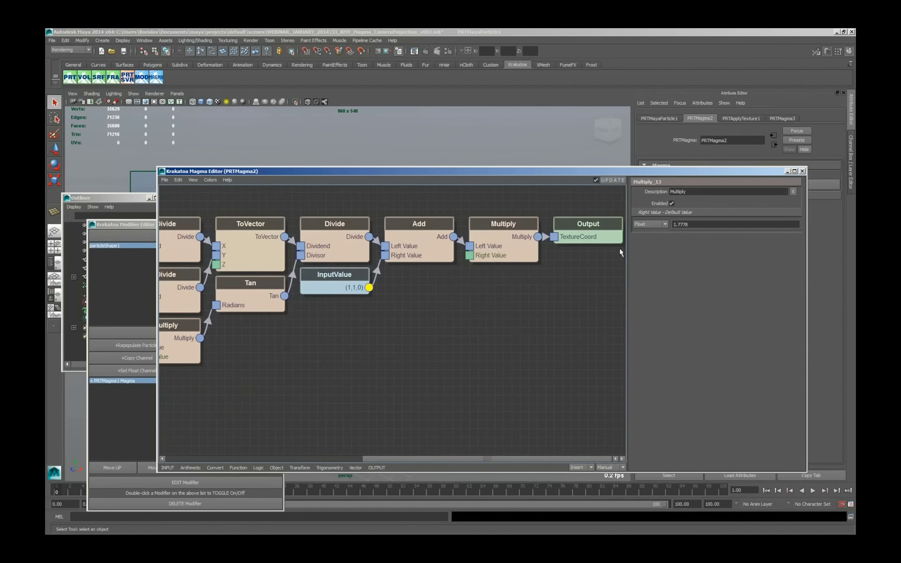
pyautogui.click(601, 237)
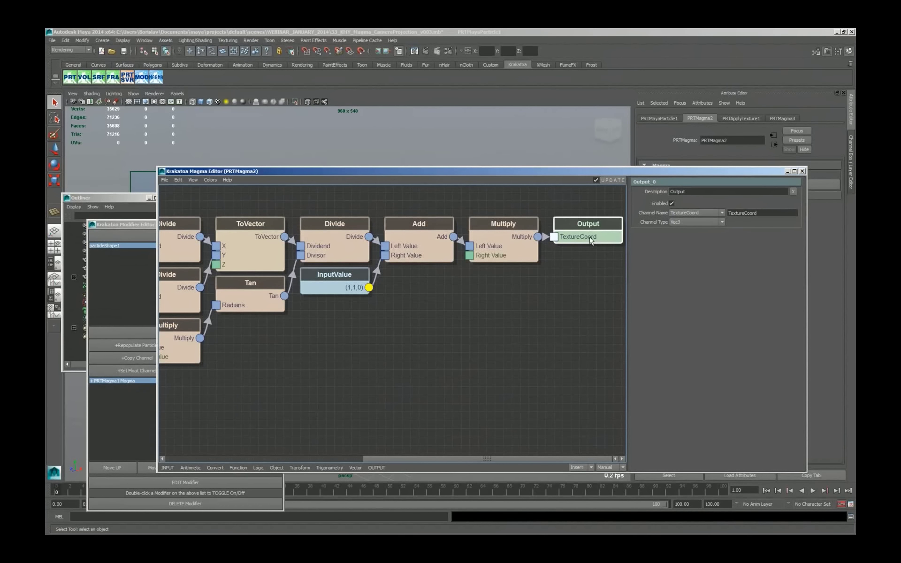
# Switch PRTMagma2's output to Emission, render the frame in Krakatoa, and disable PRTApplyTexture1
pyautogui.click(115, 240)
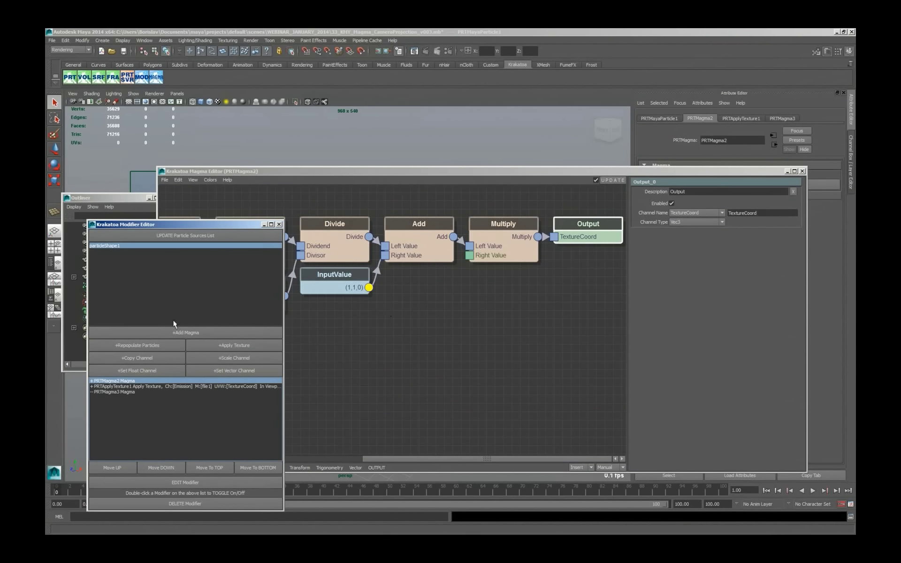
pyautogui.click(693, 214)
pyautogui.click(694, 242)
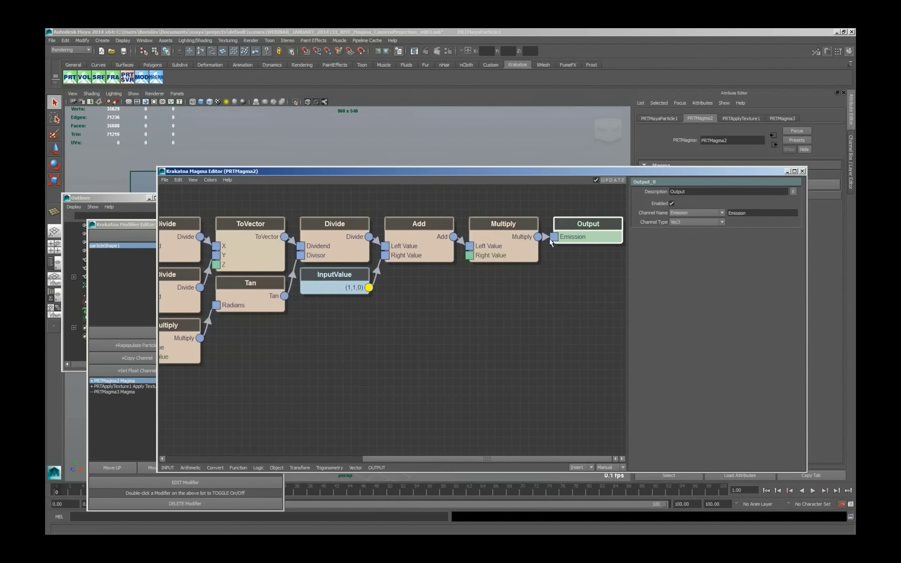
pyautogui.click(426, 51)
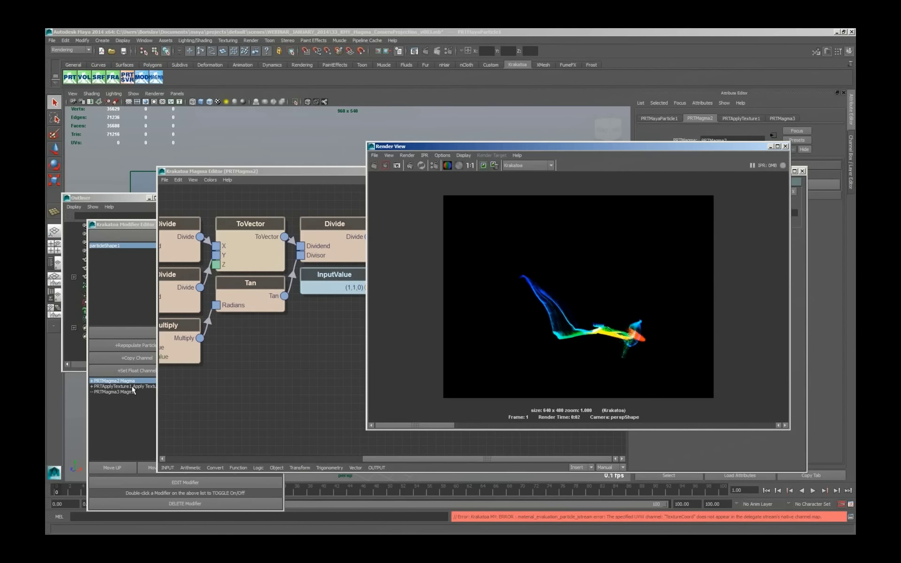
pyautogui.click(132, 386)
pyautogui.doubleClick(183, 386)
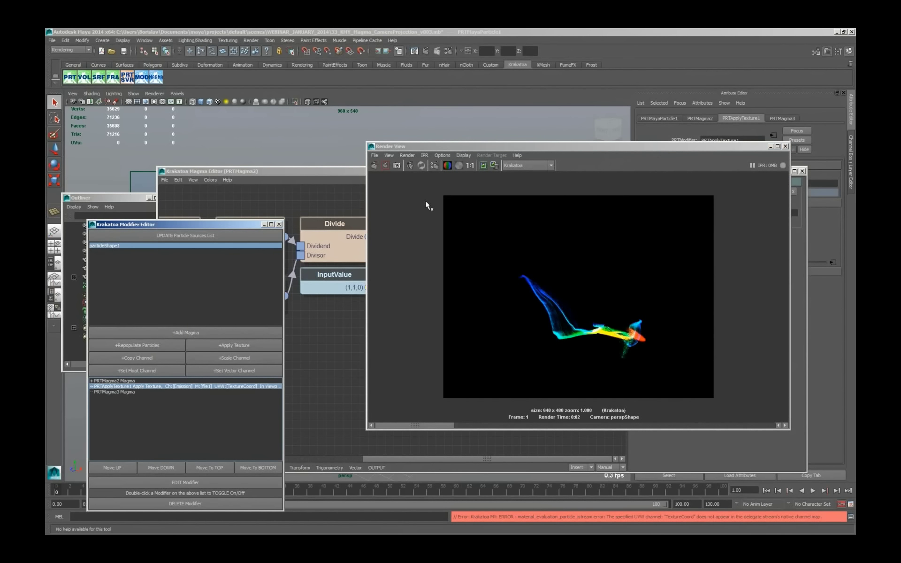
# Redo the Krakatoa render to view the green-to-red gradient bunny, then close Render View
pyautogui.click(374, 165)
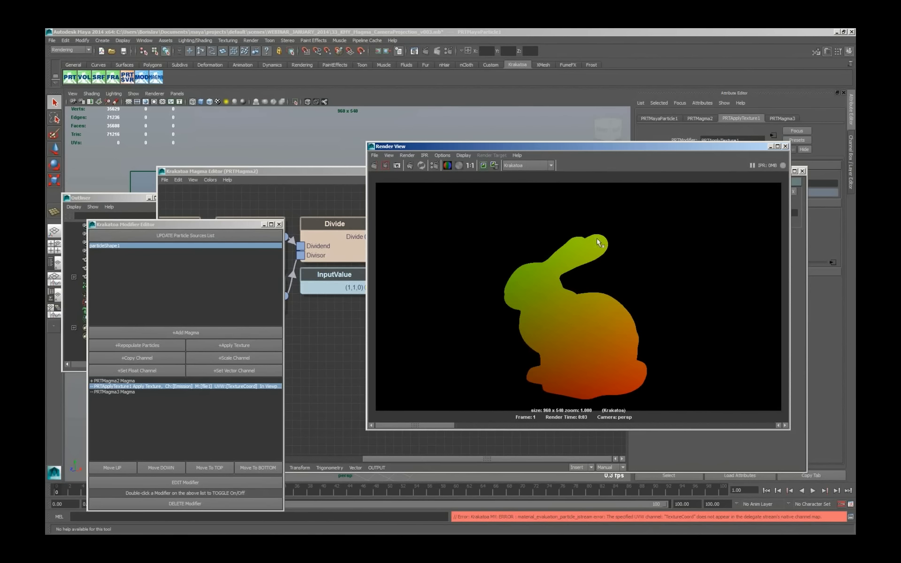
pyautogui.click(785, 146)
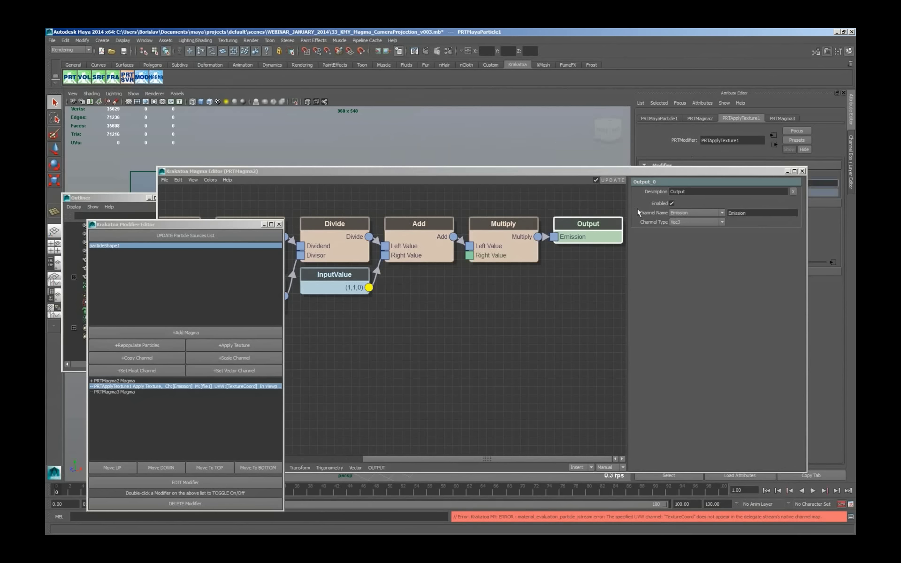
# Set the Magma output channel to TextureCoord and show file1's Magma_Bunny_CameraMapping_v003.tga attributes
pyautogui.click(739, 172)
pyautogui.moveTo(739, 172); pyautogui.dragTo(543, 133)
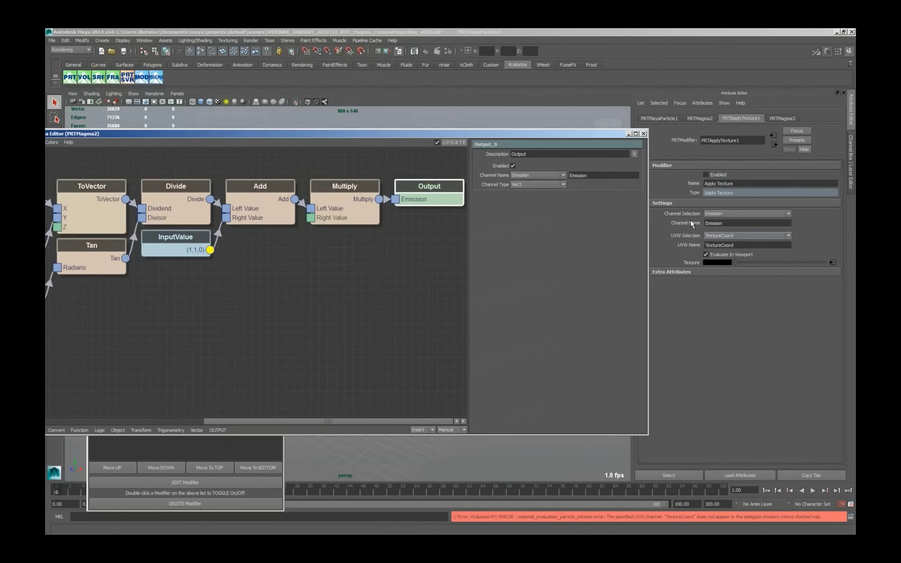
pyautogui.click(535, 175)
pyautogui.click(526, 232)
pyautogui.click(832, 263)
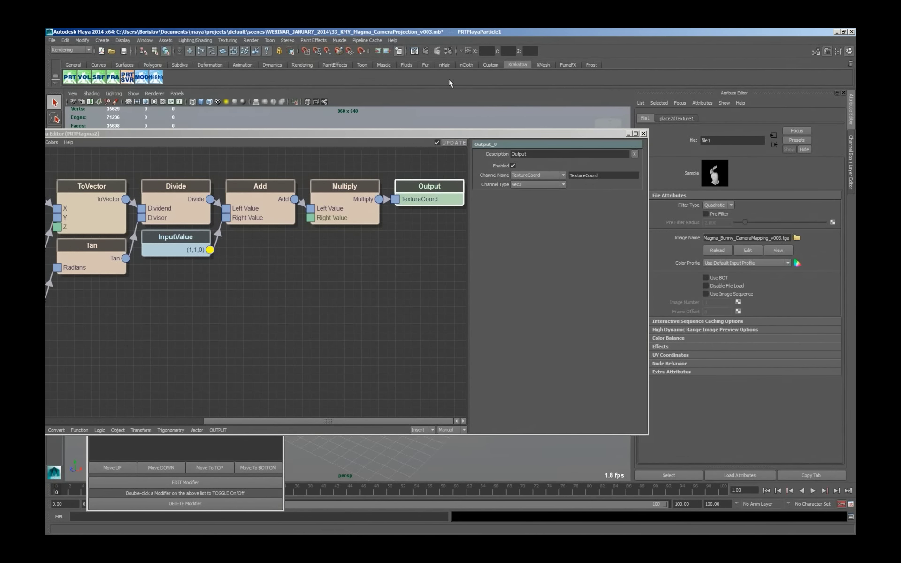
# Switch the renderer to Maya Software and render a preview of the bunny
pyautogui.click(437, 51)
pyautogui.click(233, 120)
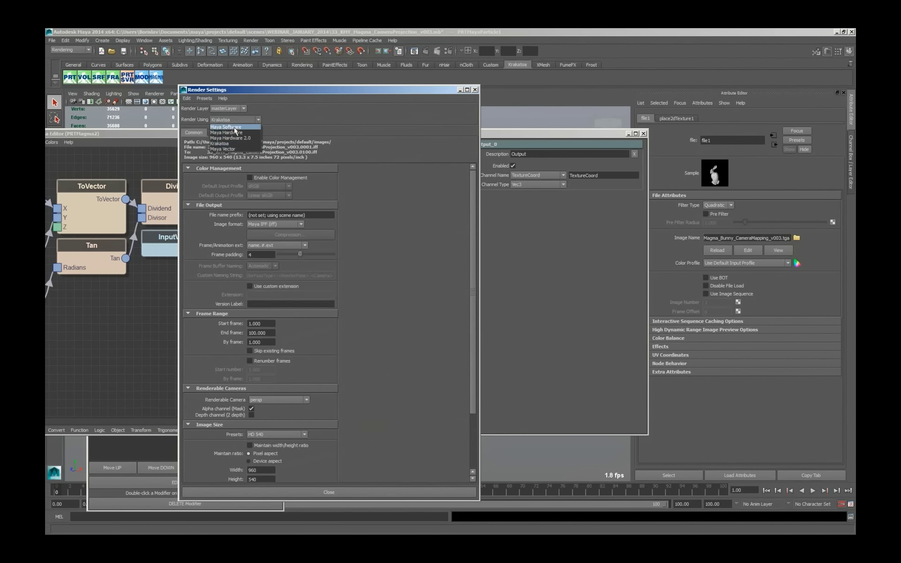
pyautogui.click(233, 127)
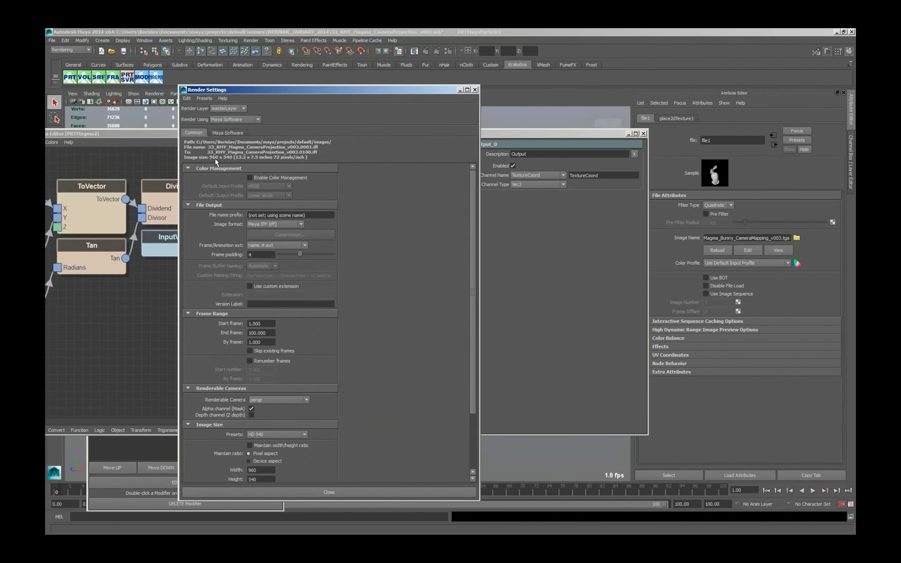
pyautogui.click(437, 50)
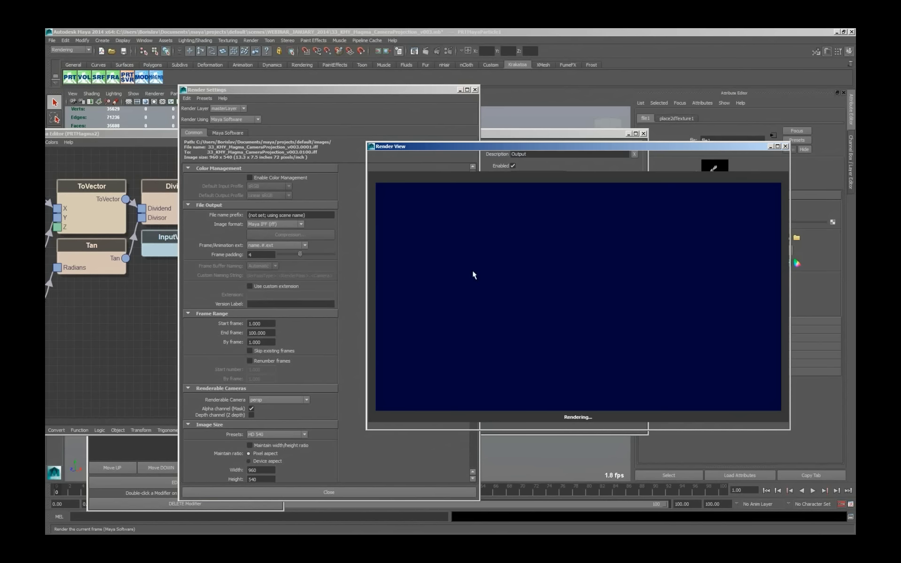
pyautogui.click(792, 150)
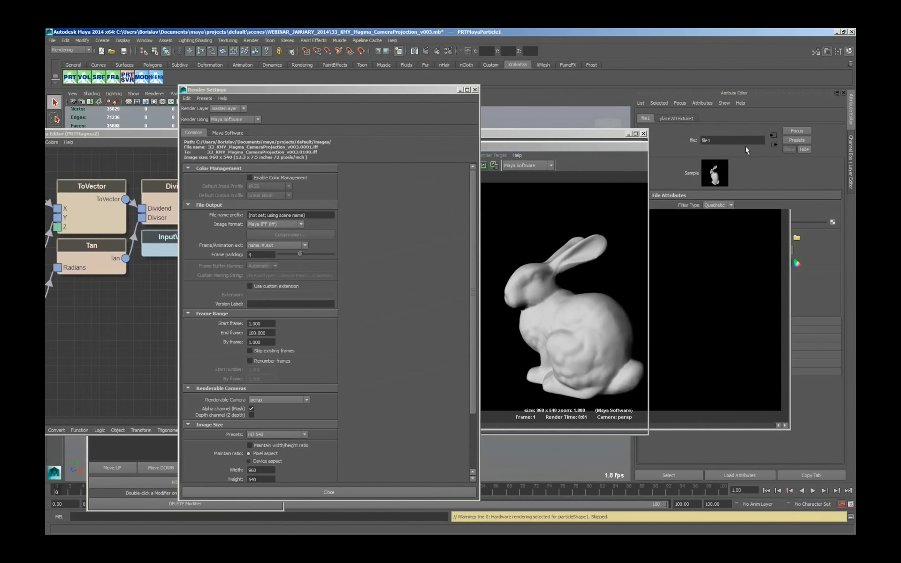
# Set the renderer back to Krakatoa, re-enable PRTApplyTexture1, and render the frame
pyautogui.click(230, 119)
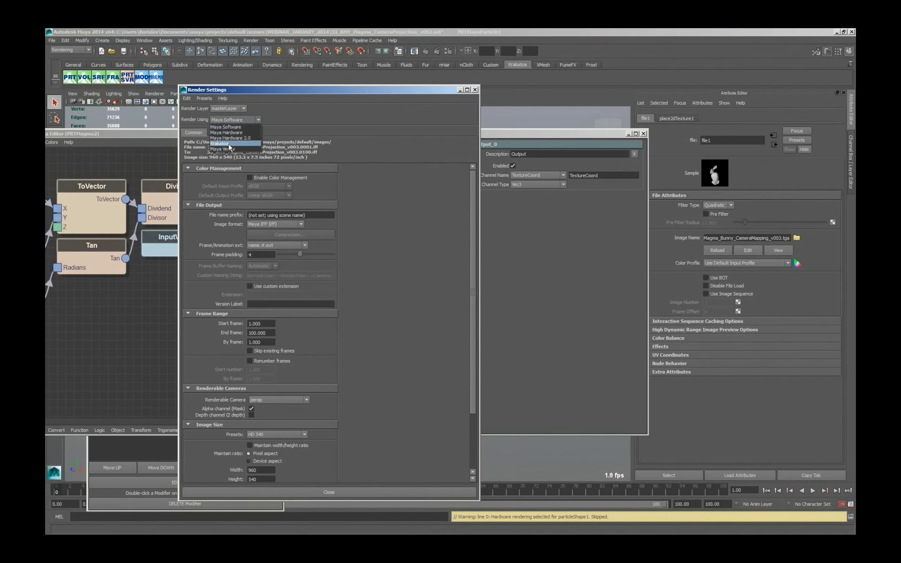
pyautogui.click(229, 144)
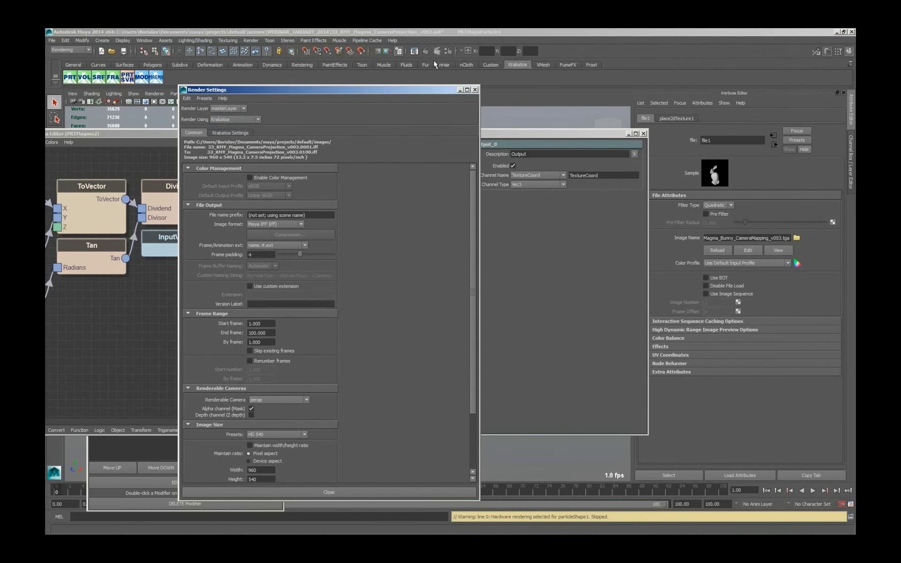
pyautogui.click(135, 452)
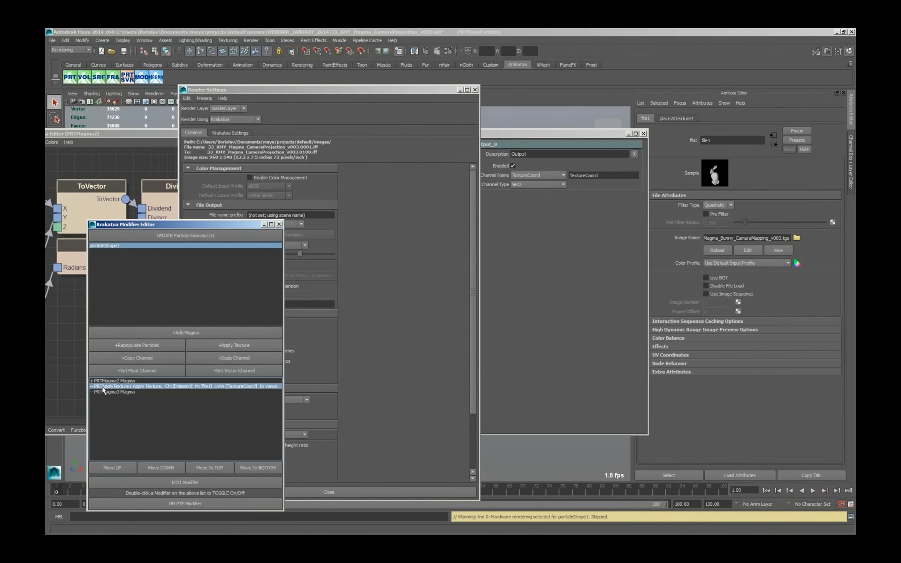
pyautogui.doubleClick(103, 386)
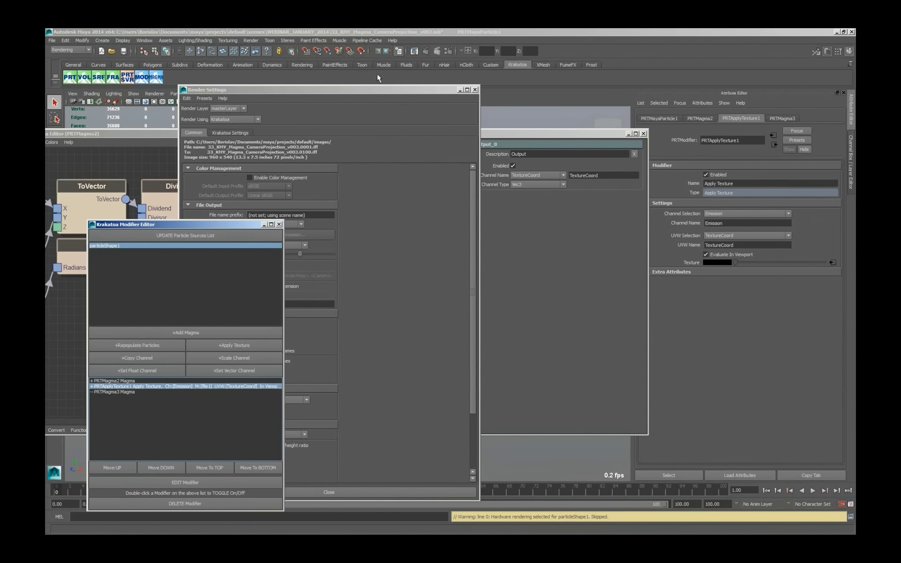
pyautogui.click(434, 52)
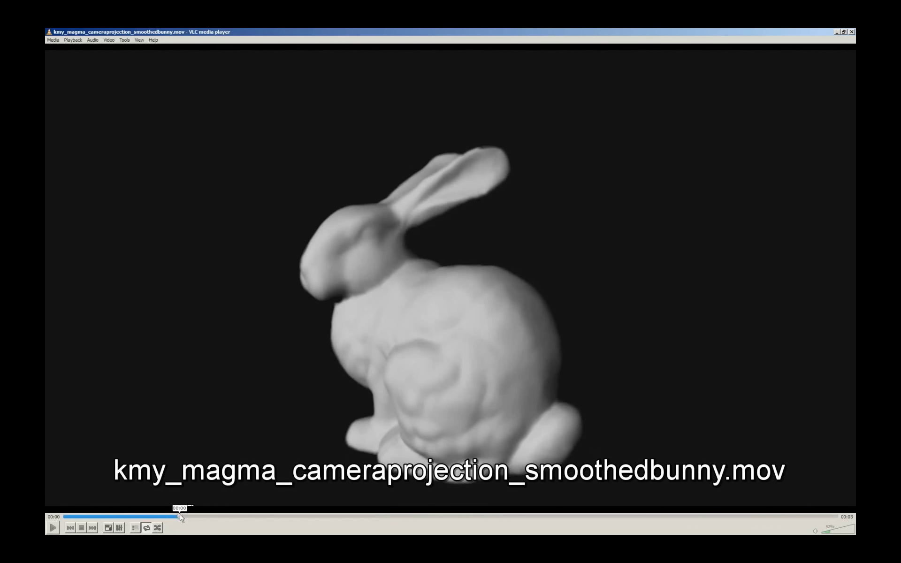
# Scrub the smoothedbunny movie from the intact grey bunny into its smoky dissolving wisps
pyautogui.moveTo(187, 517); pyautogui.dragTo(107, 516)
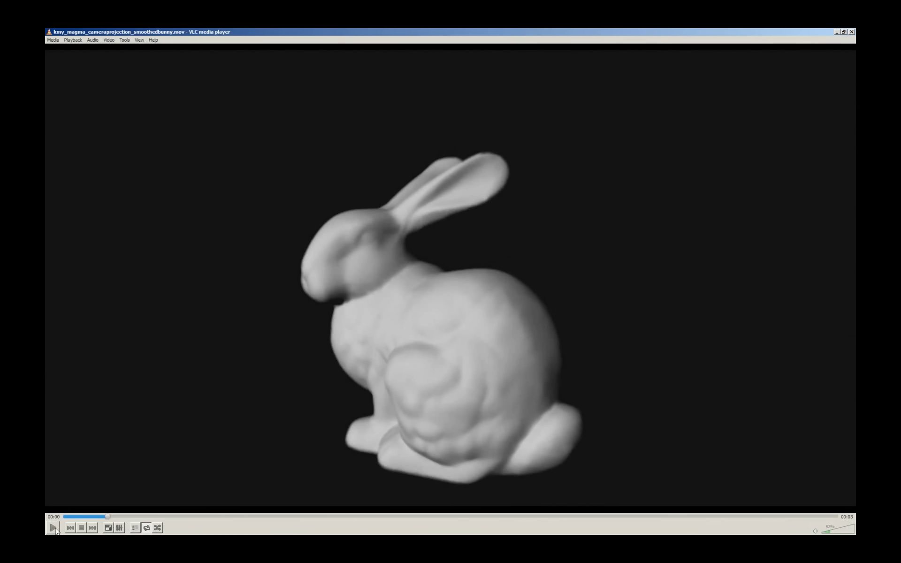
pyautogui.moveTo(107, 517); pyautogui.dragTo(699, 516)
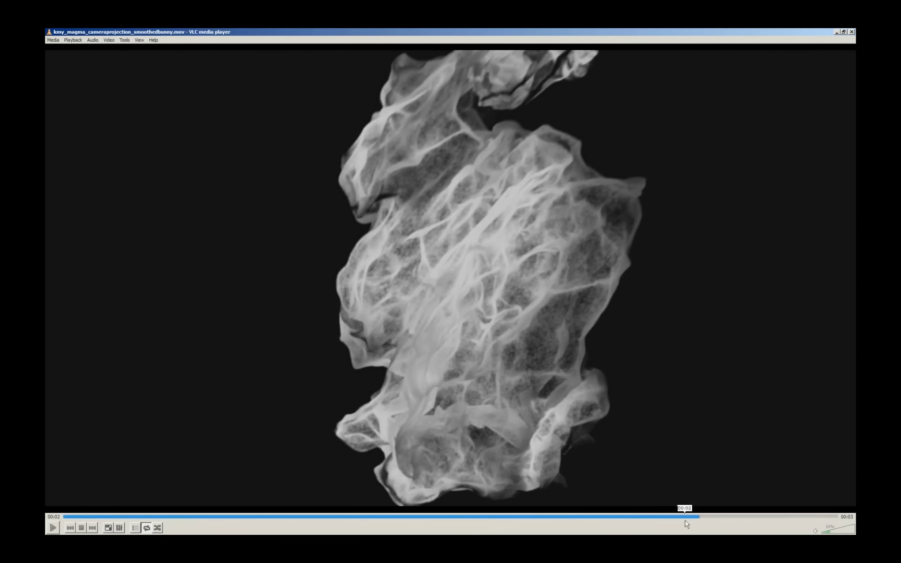
pyautogui.moveTo(730, 517); pyautogui.dragTo(795, 517)
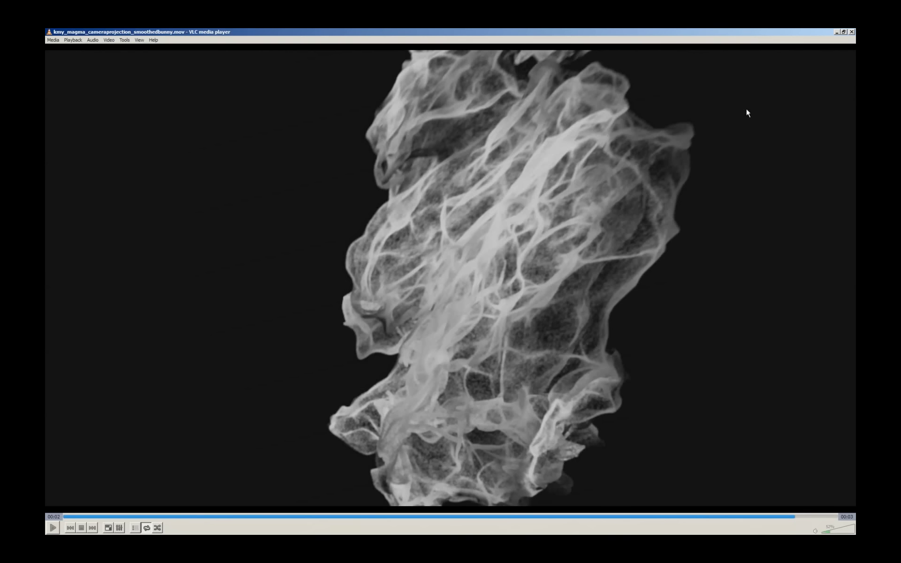
pyautogui.moveTo(795, 516); pyautogui.dragTo(834, 516)
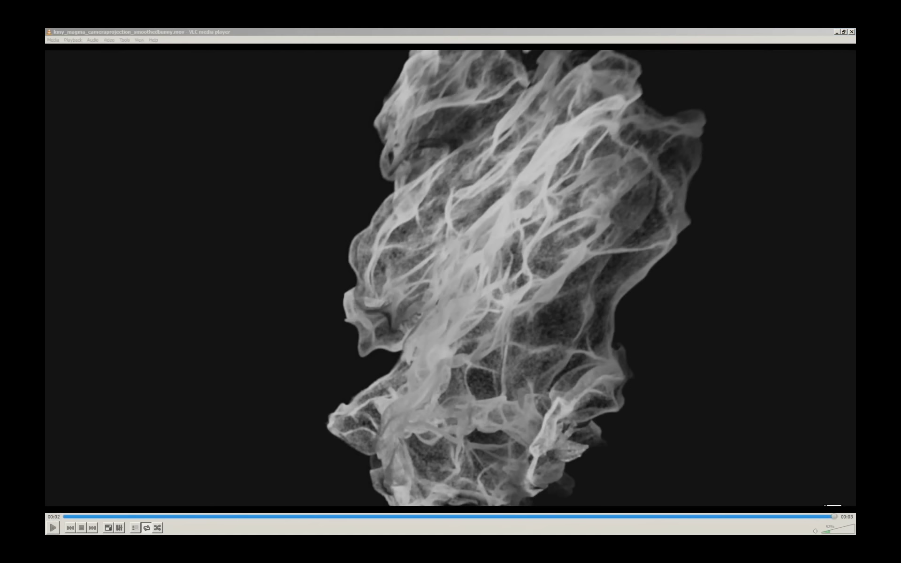